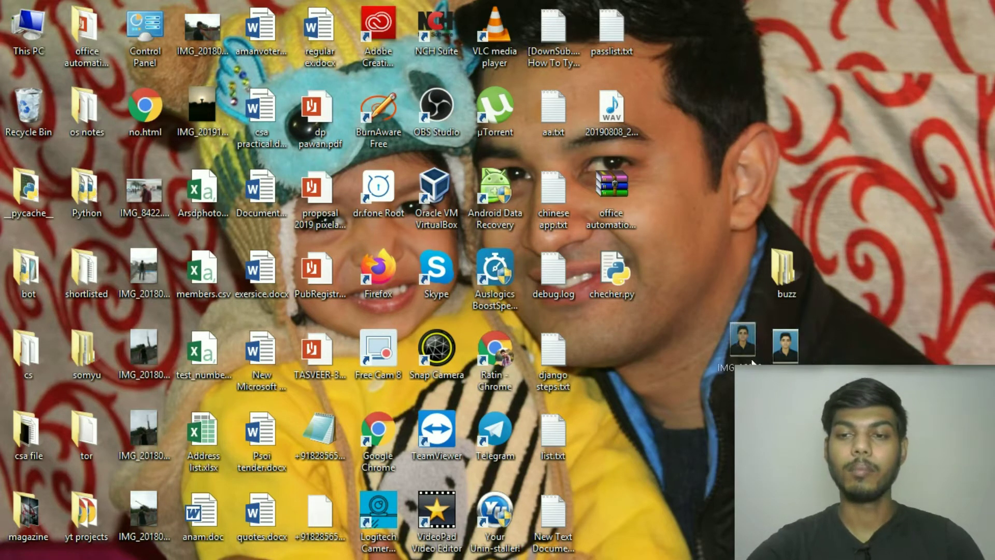
mouse_move(774, 361)
mouse_down()
mouse_move(722, 352)
mouse_move(770, 351)
mouse_up()
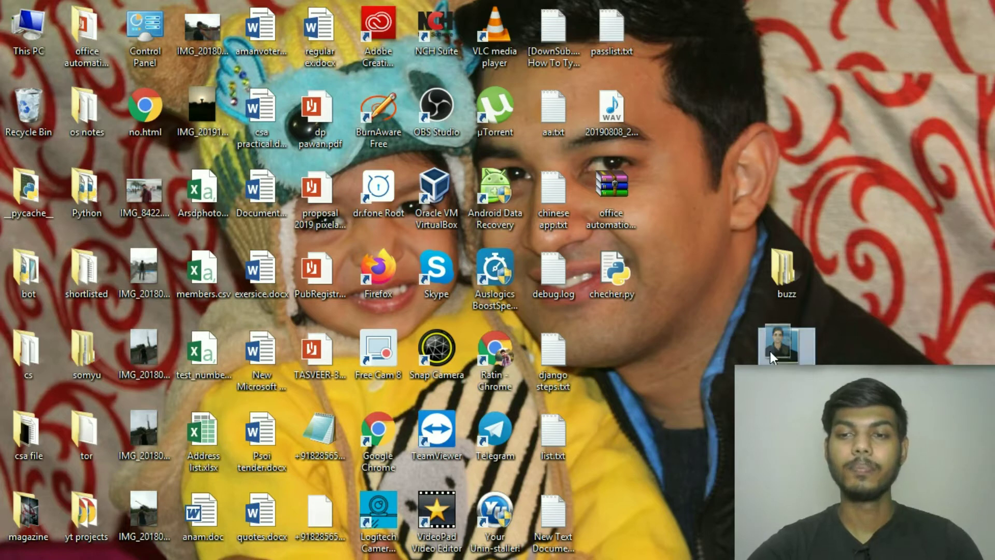
right_click(862, 254)
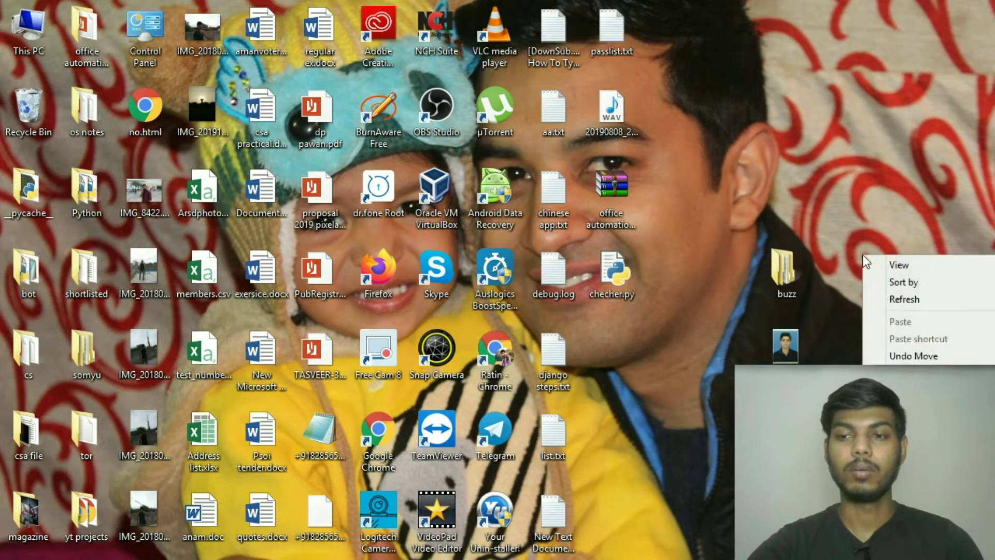
click(917, 299)
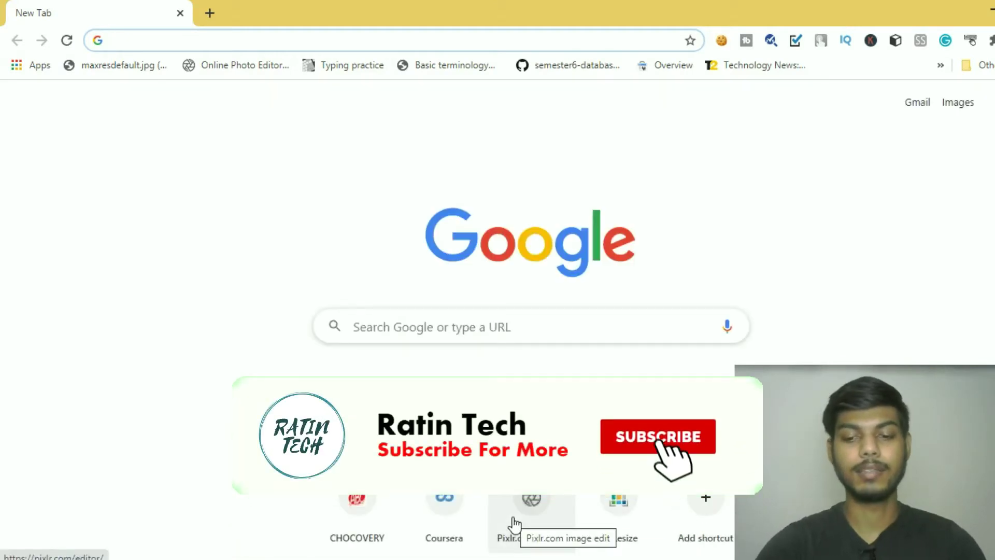
Switch to Chrome and open the picresize.com website
text(picresize.com)
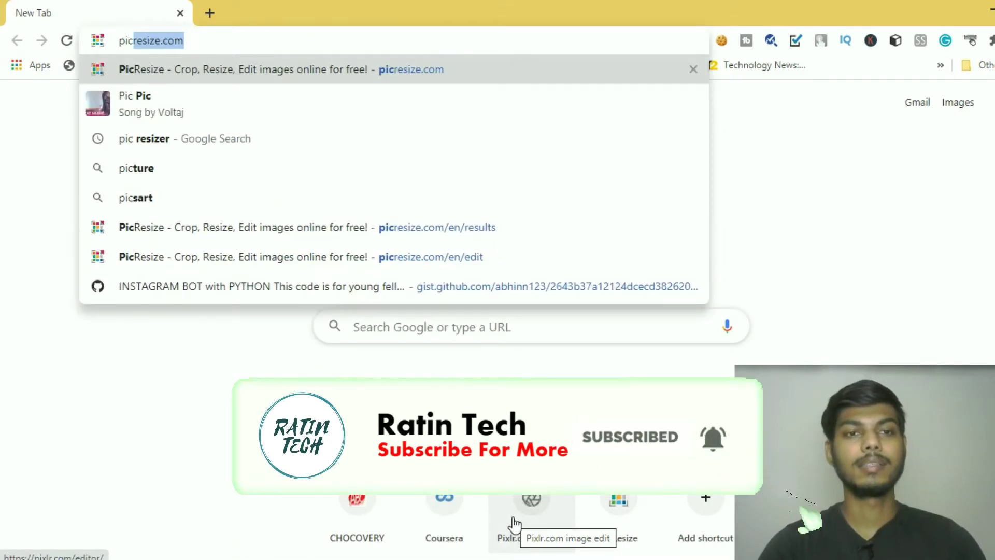
key(Right)
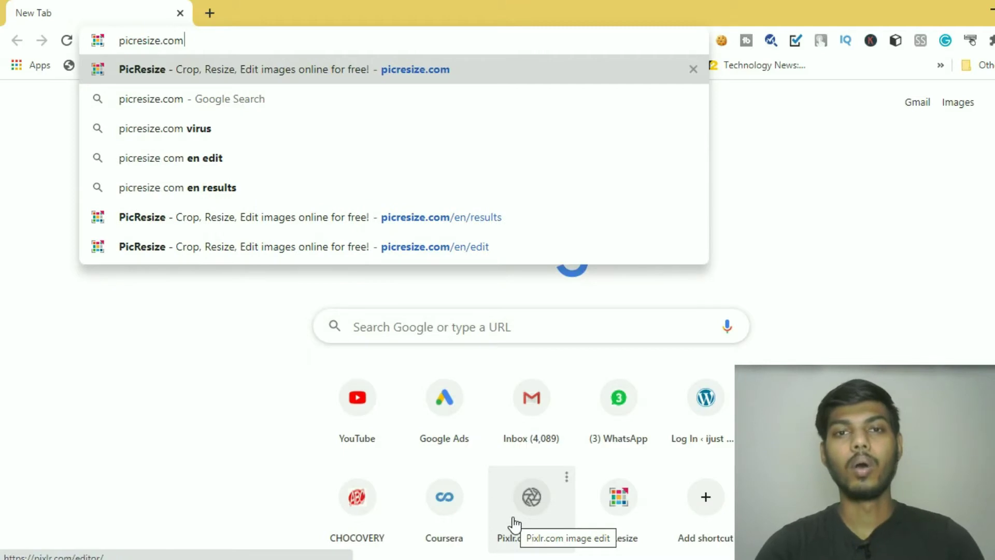
key(Return)
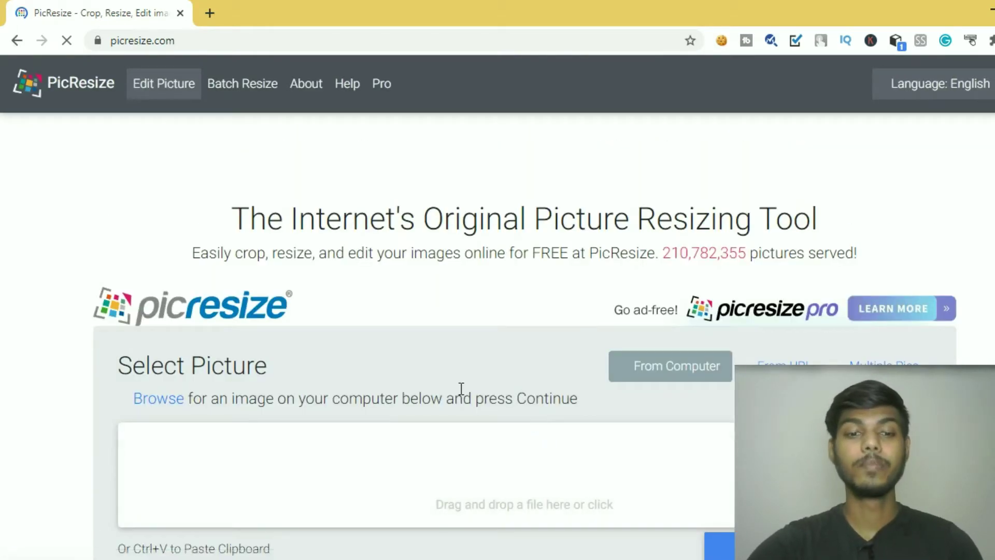
Upload the blue-background portrait photo from the desktop as the picture to resize and continue to editing it
scroll(549, 489, down, 2)
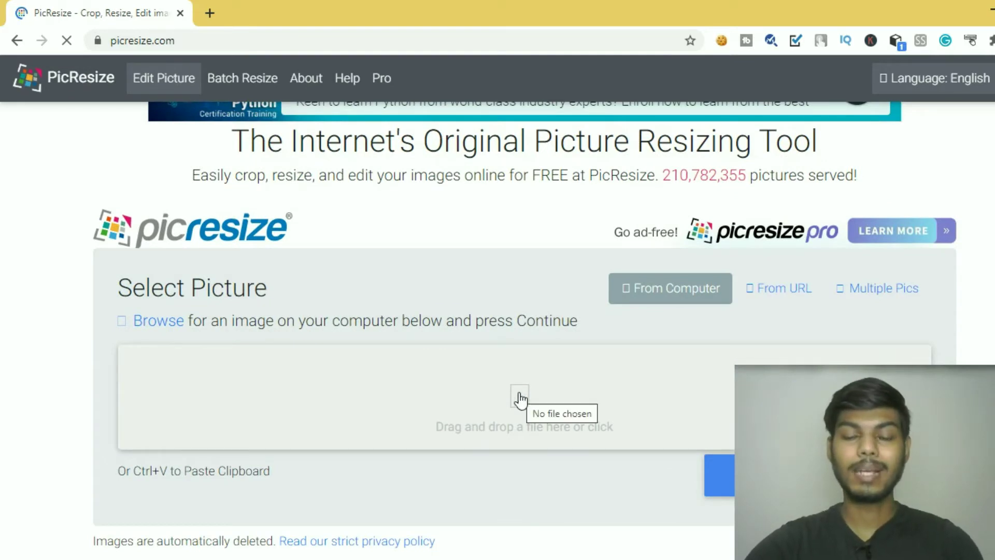
click(987, 10)
drag(785, 344, 515, 379)
scroll(577, 368, down, 2)
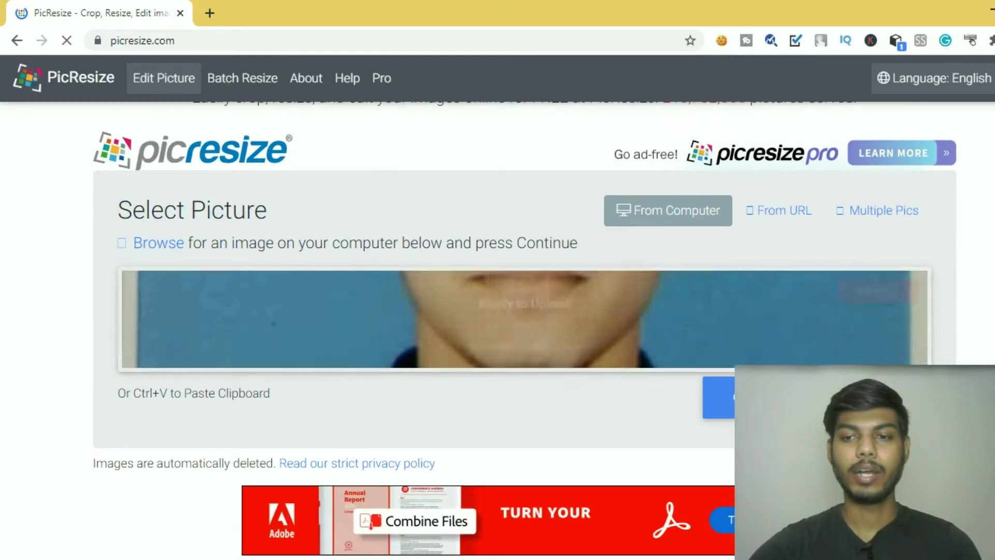
scroll(668, 398, down, 2)
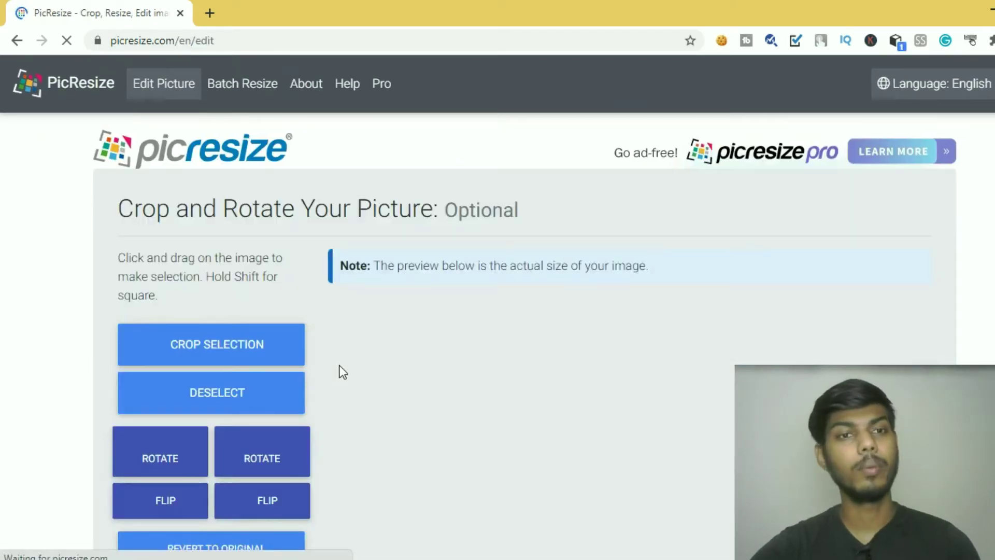
Try the No change and 25% smaller sizes for the picture, and settle on 50% smaller
scroll(338, 364, down, 3)
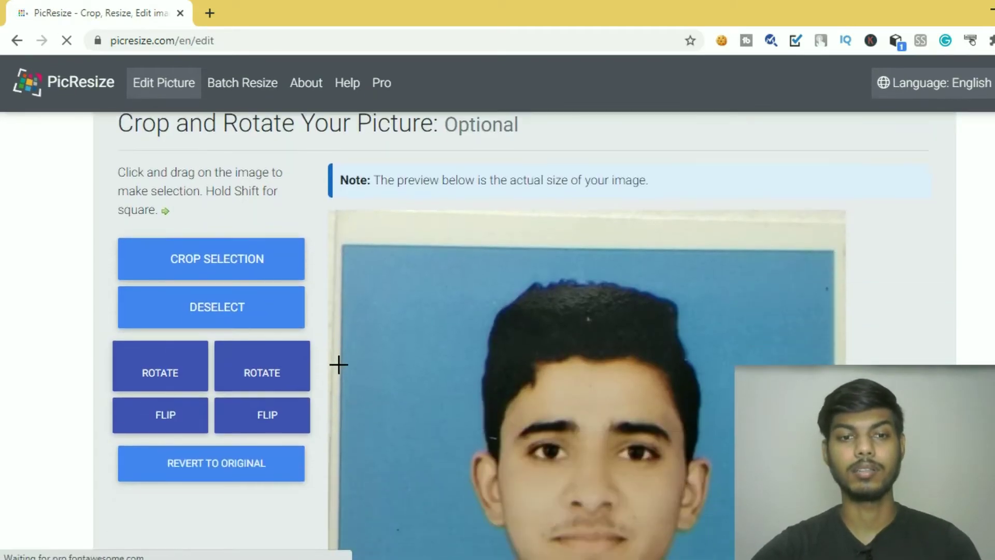
scroll(338, 364, down, 2)
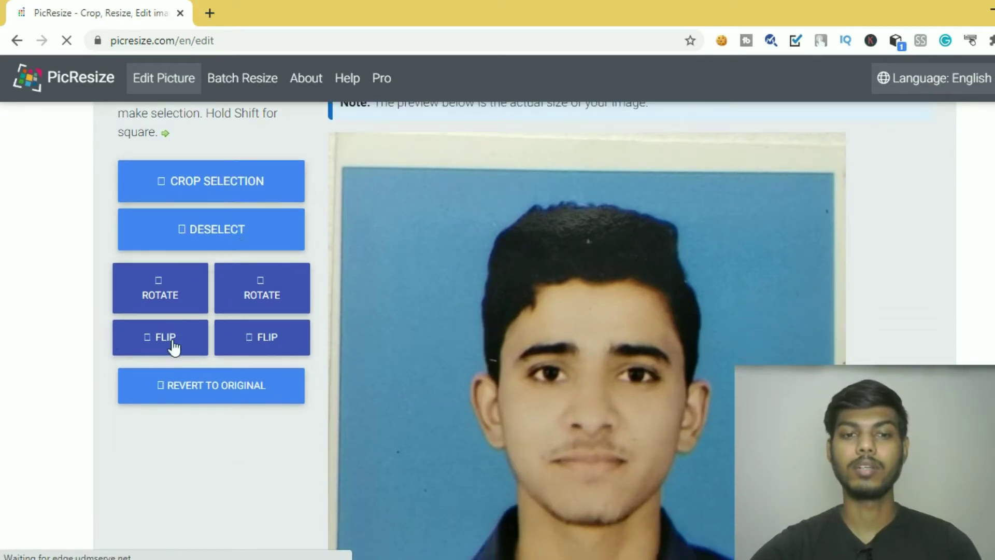
scroll(518, 323, down, 3)
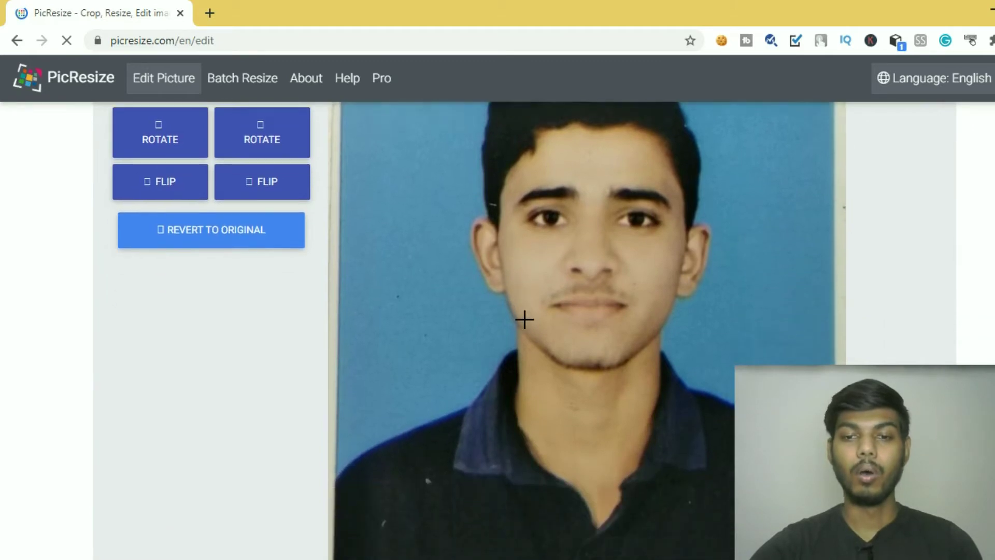
scroll(524, 319, down, 10)
scroll(526, 326, up, 2)
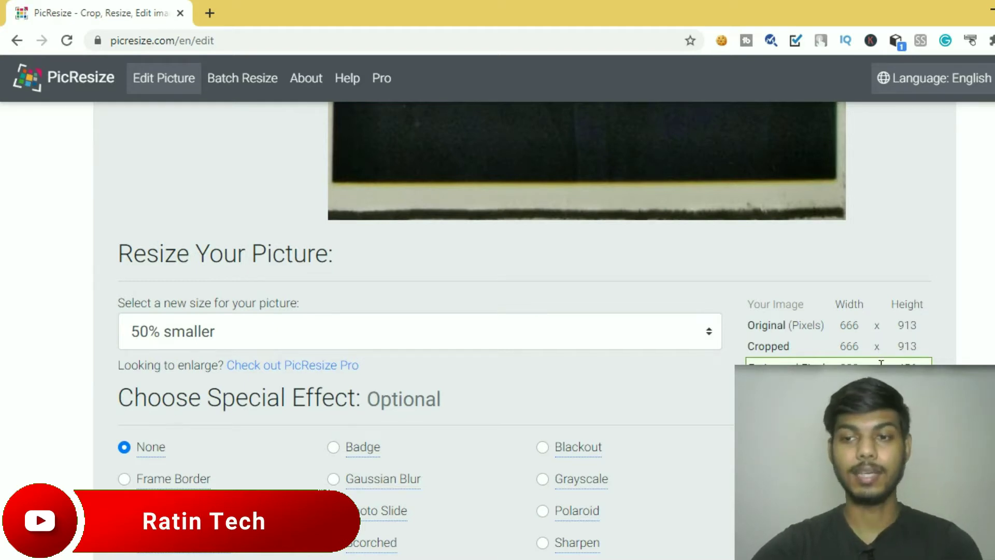
click(303, 339)
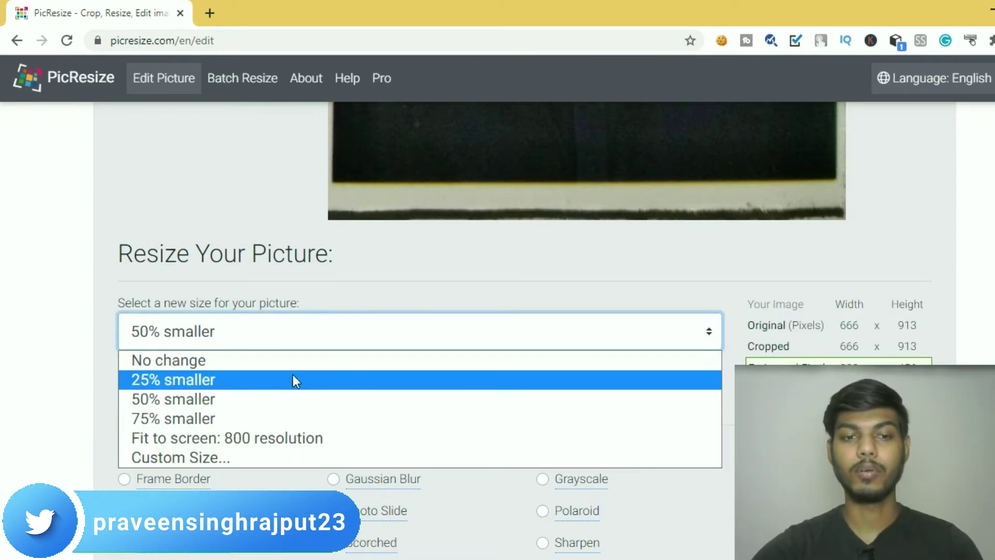
click(293, 362)
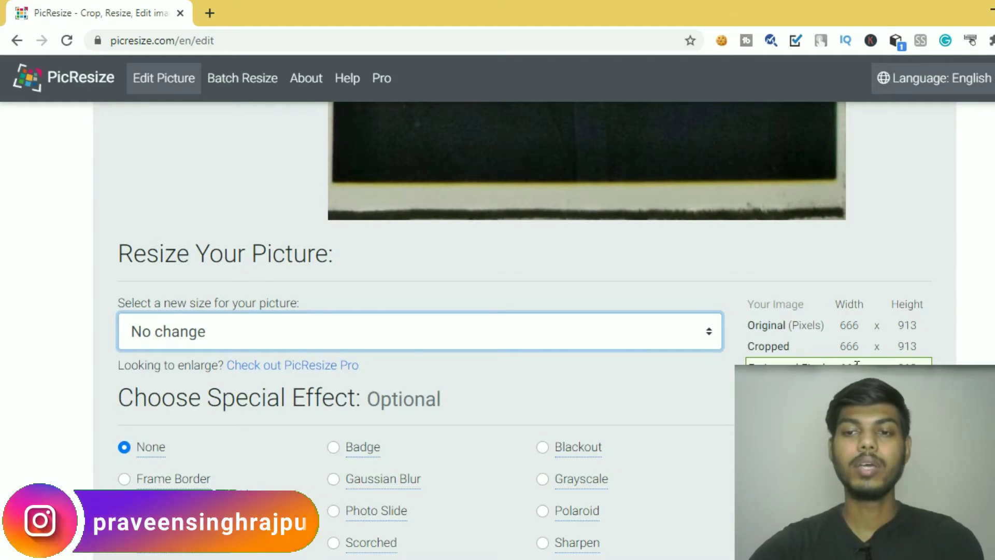
click(387, 336)
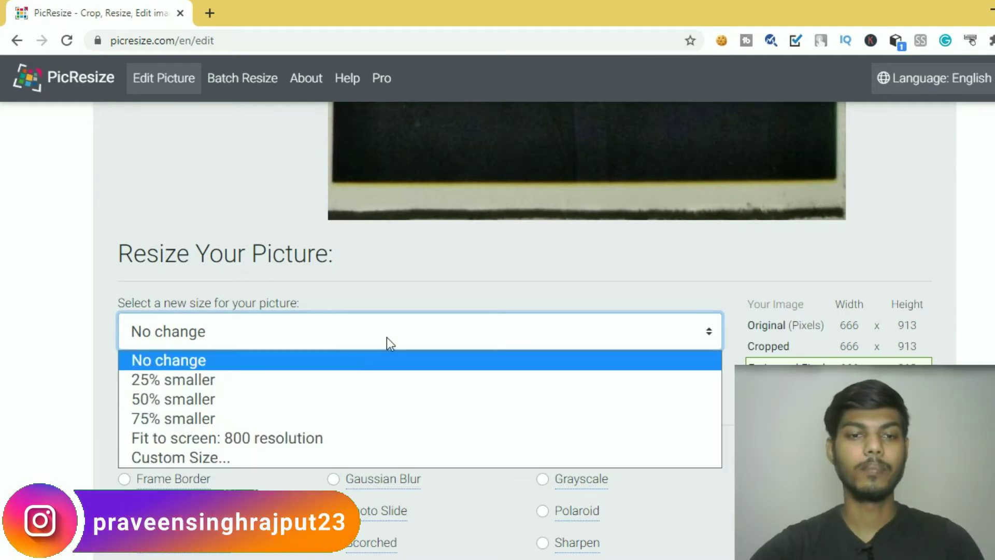
click(333, 378)
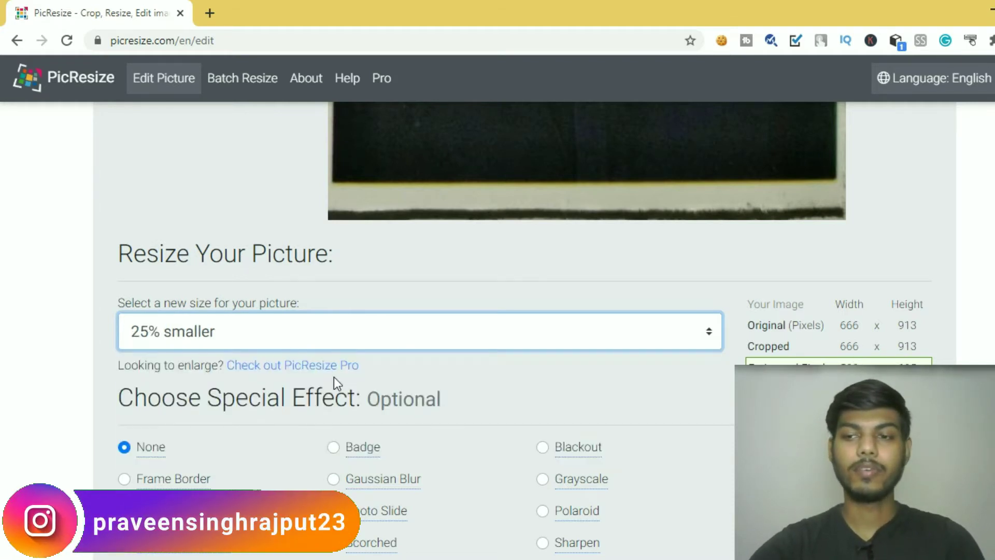
click(355, 348)
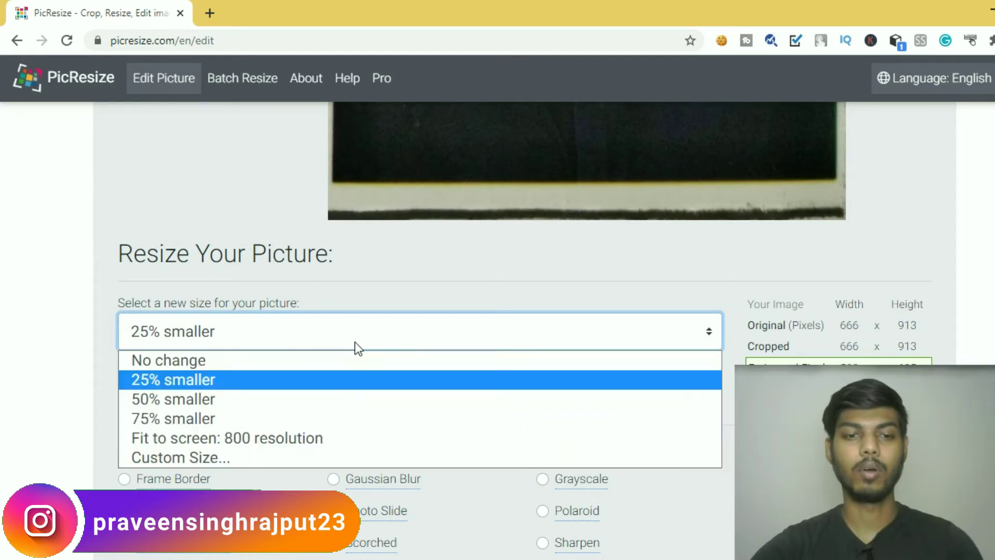
click(340, 397)
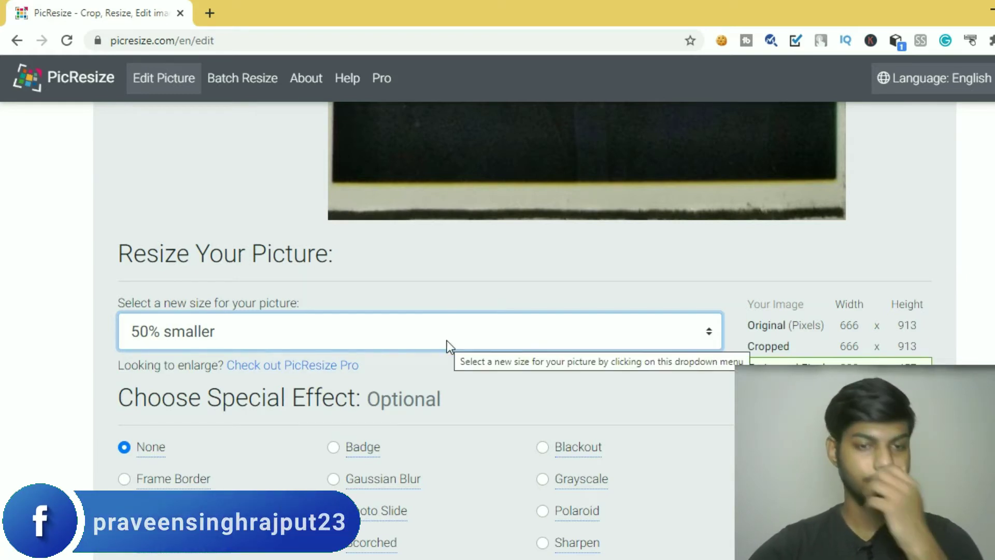
Keep JPG as the image file format for saving and set the JPG quality to Best
scroll(450, 339, down, 6)
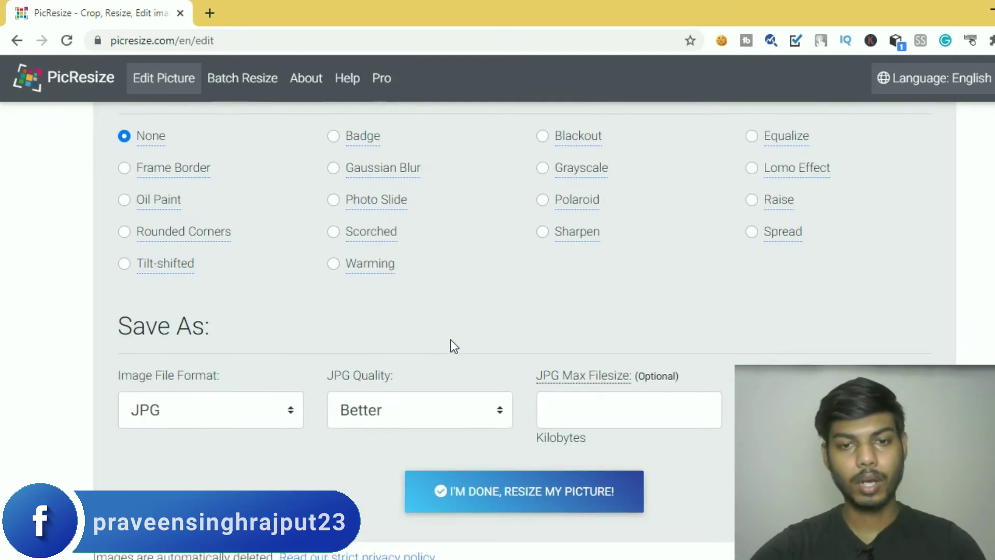
scroll(450, 340, up, 9)
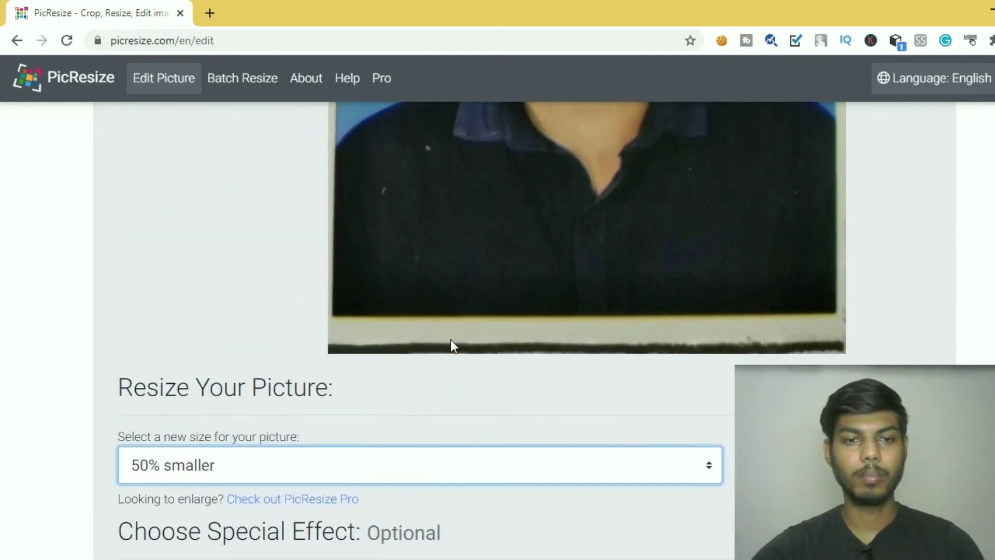
scroll(449, 340, up, 5)
scroll(450, 340, down, 9)
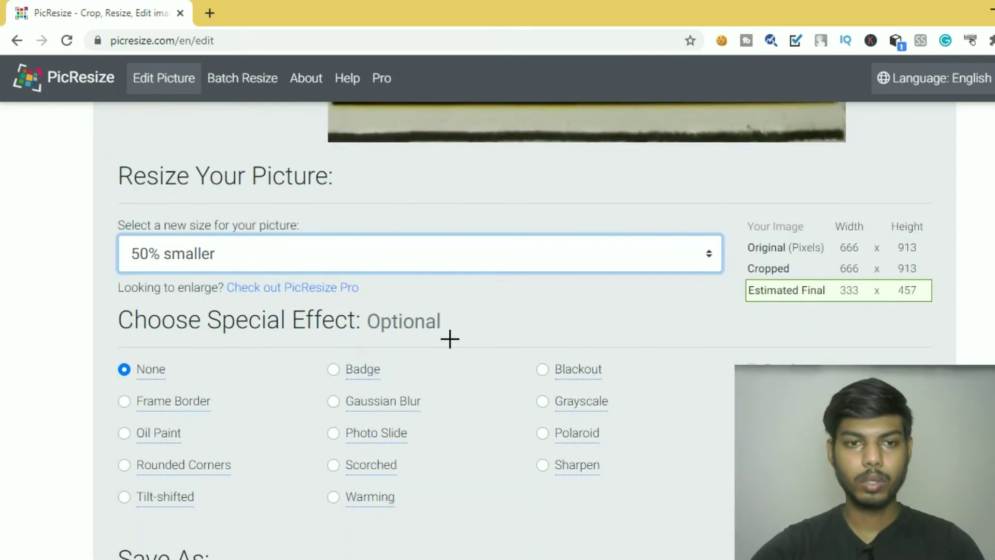
scroll(485, 283, down, 6)
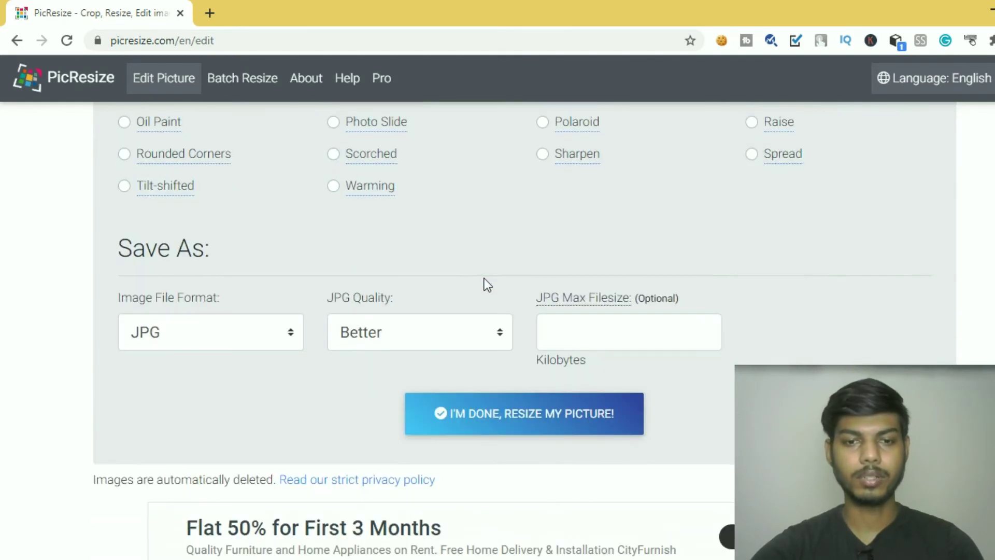
click(232, 333)
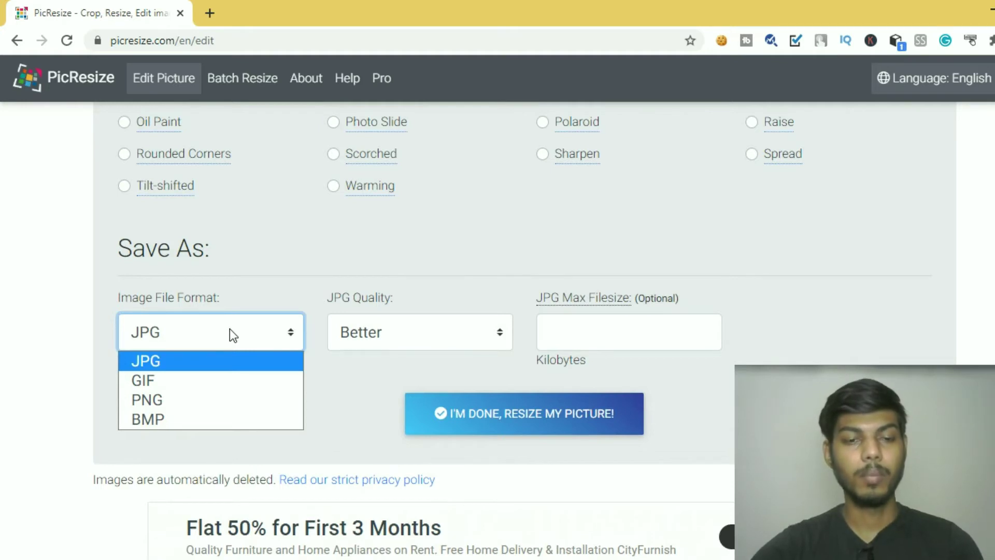
click(231, 334)
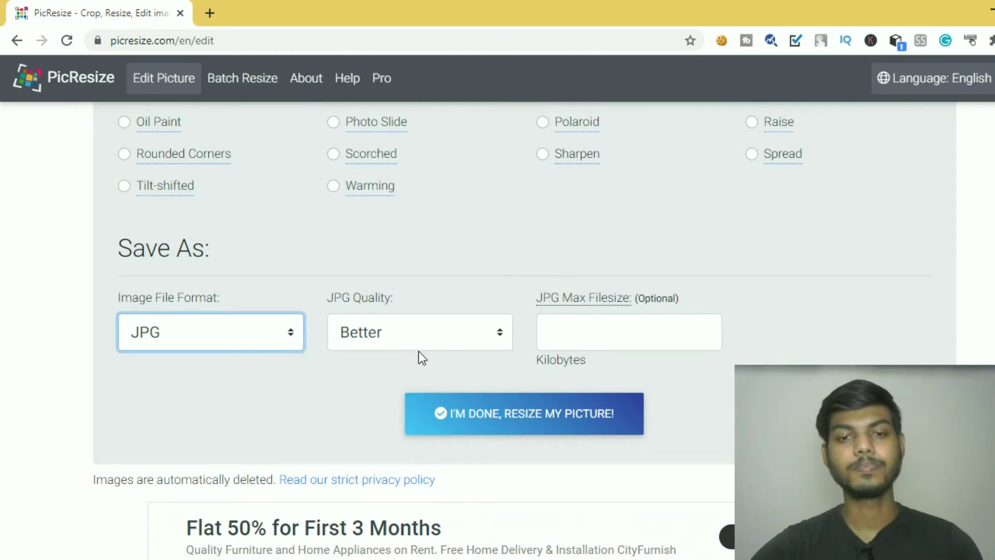
click(483, 337)
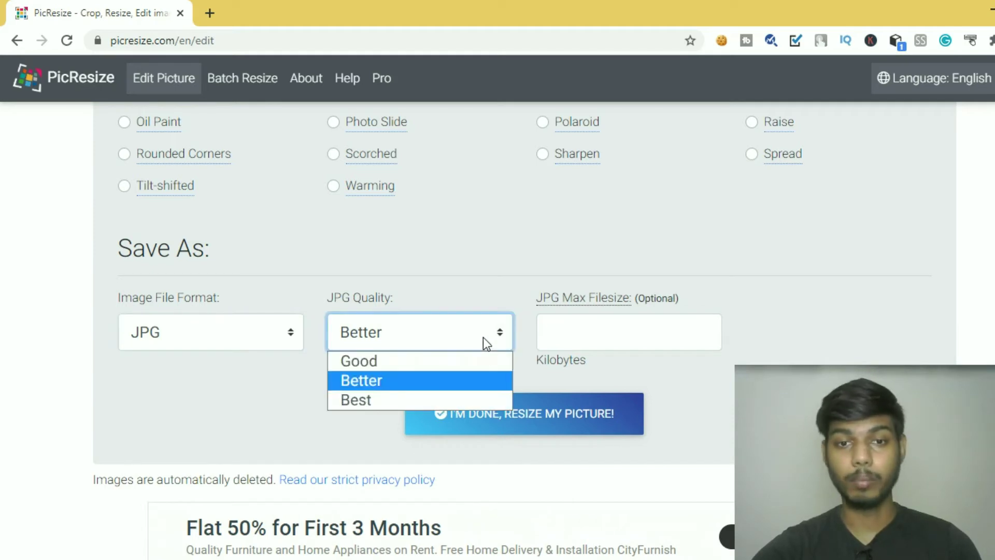
click(470, 399)
Set the maximum JPG file size to 40 kilobytes
click(629, 344)
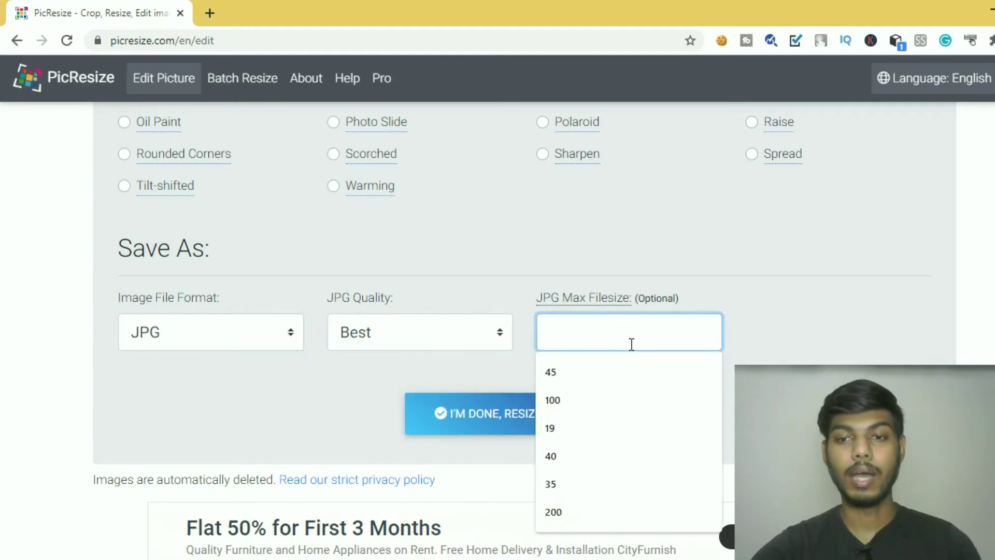
mouse_move(545, 308)
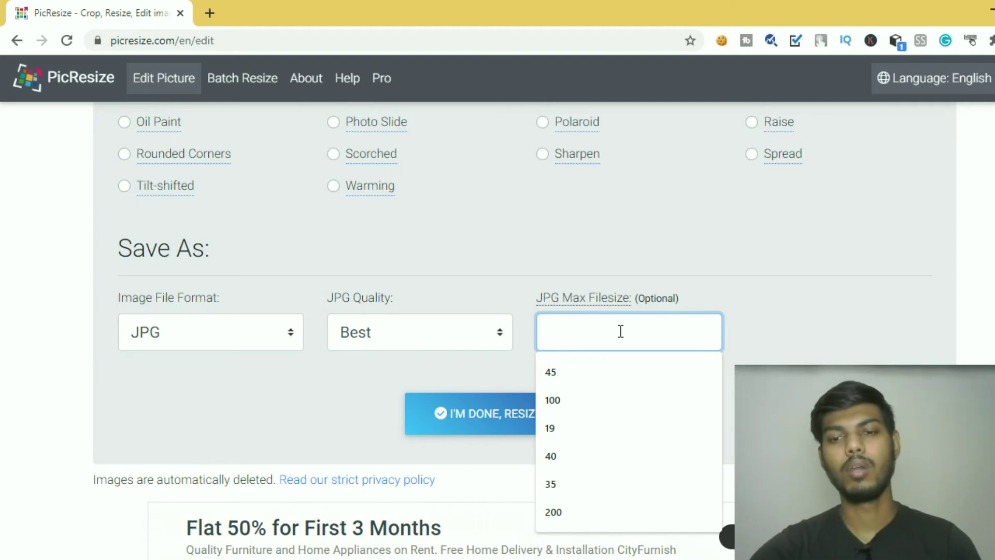
click(624, 460)
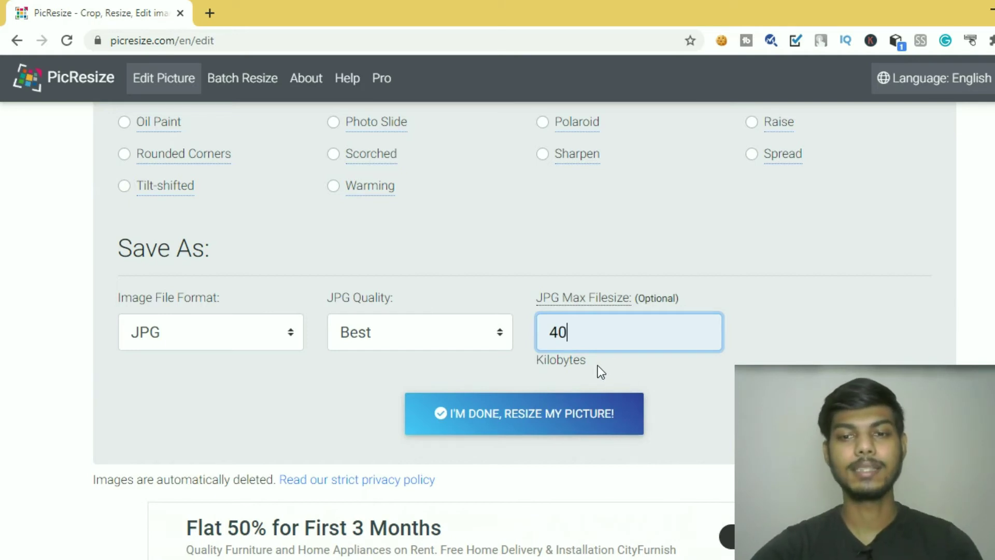
Resize the picture with the chosen settings and save the result to disk
click(510, 413)
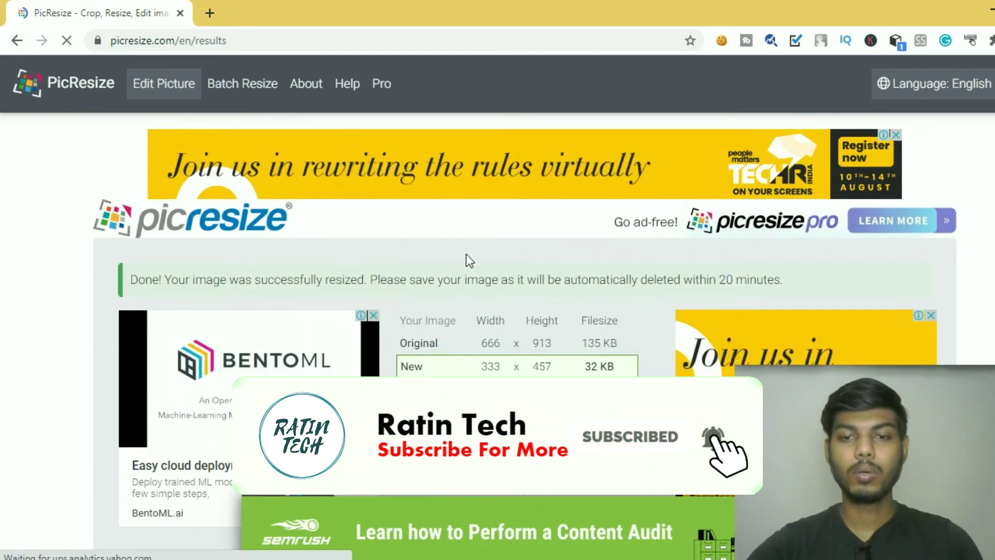
scroll(459, 227, down, 3)
click(457, 411)
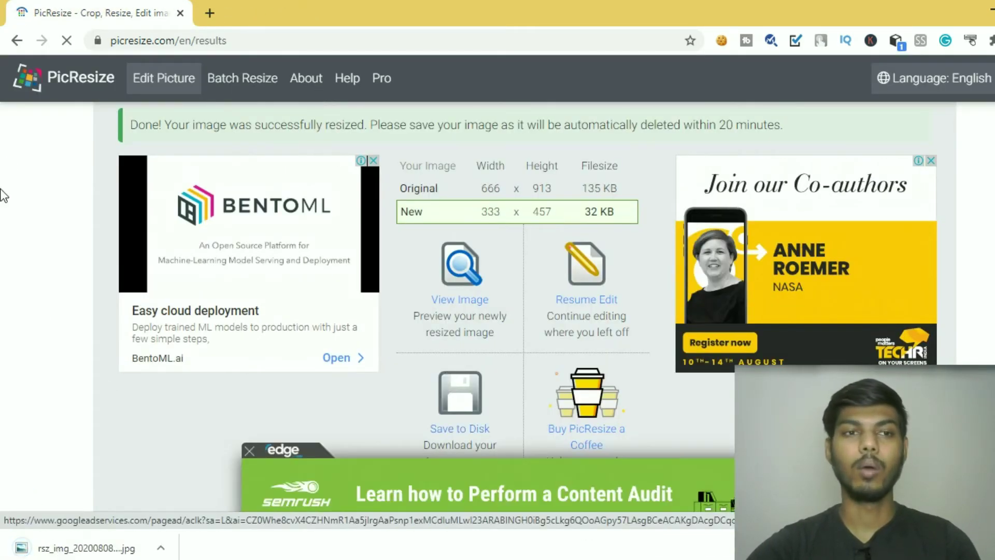
Return to the picture selection page and continue to edit the already uploaded photo again
click(15, 41)
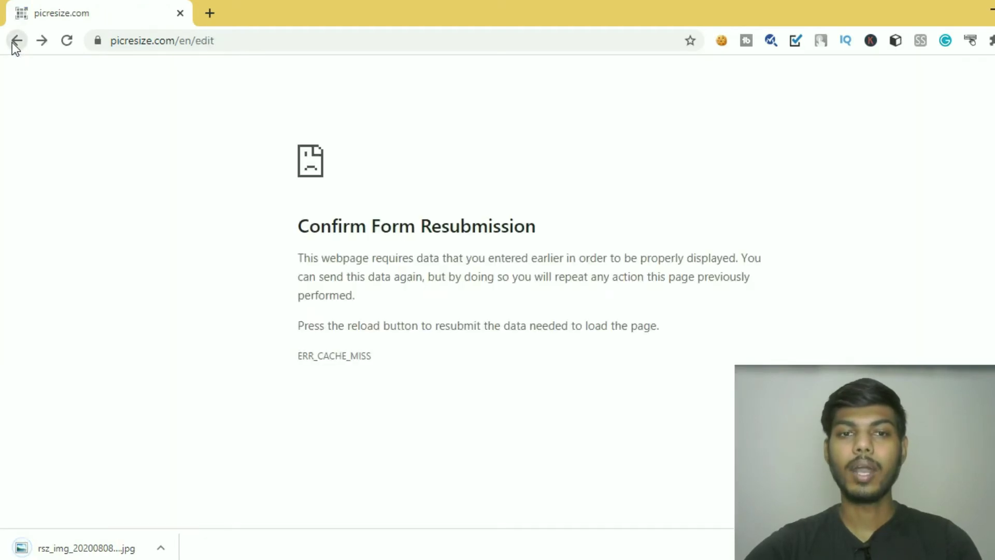
click(15, 42)
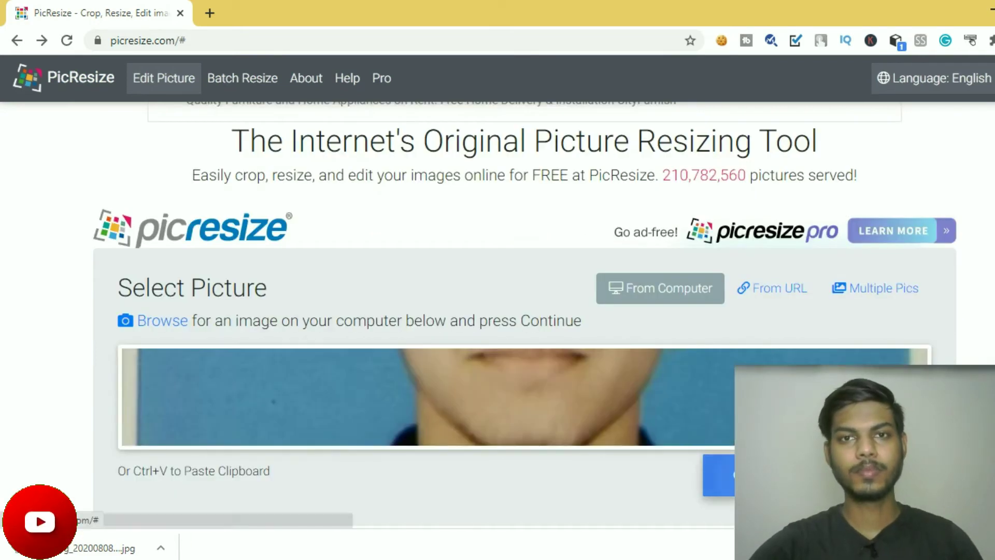
scroll(497, 311, down, 2)
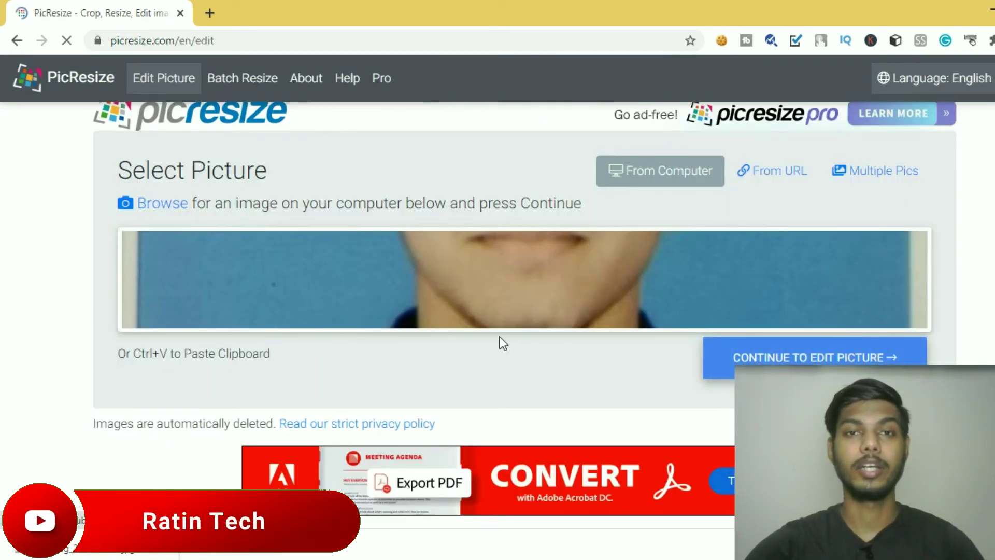
scroll(391, 274, down, 5)
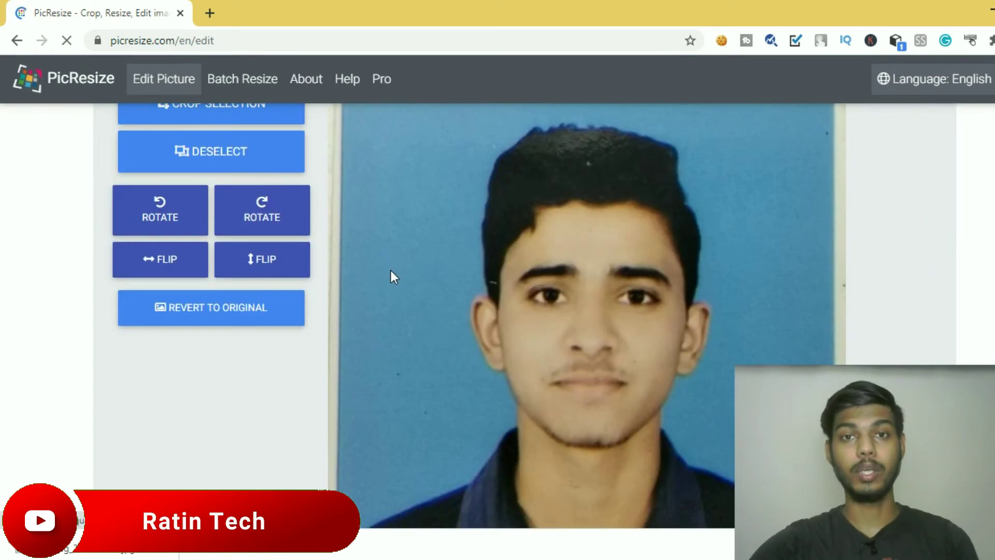
Set the new size for the uploaded portrait photo to 25% smaller
scroll(389, 269, down, 7)
click(276, 337)
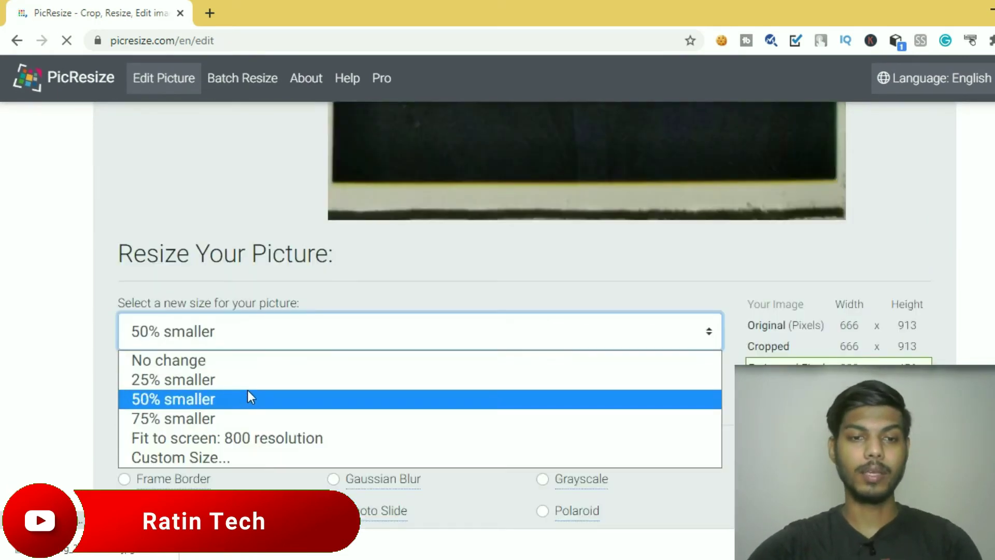
click(260, 380)
Set the JPG quality to Best and the maximum JPG file size to 45 kilobytes
scroll(430, 337, down, 6)
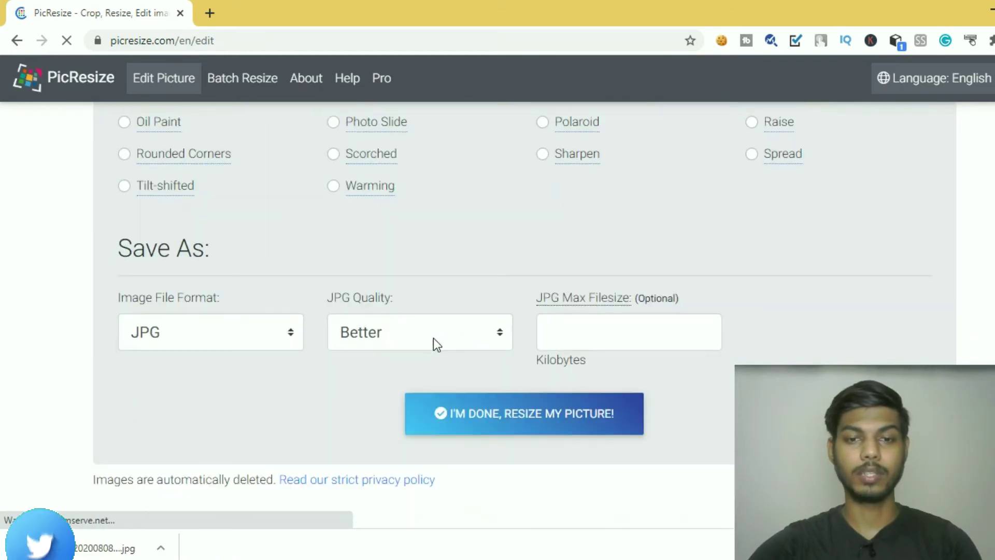
click(415, 345)
click(397, 400)
click(664, 336)
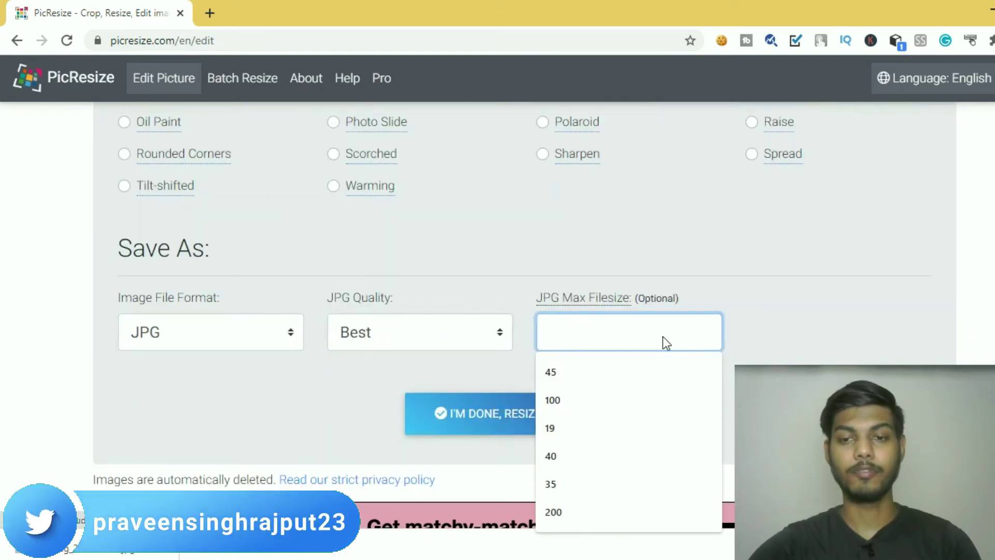
click(620, 372)
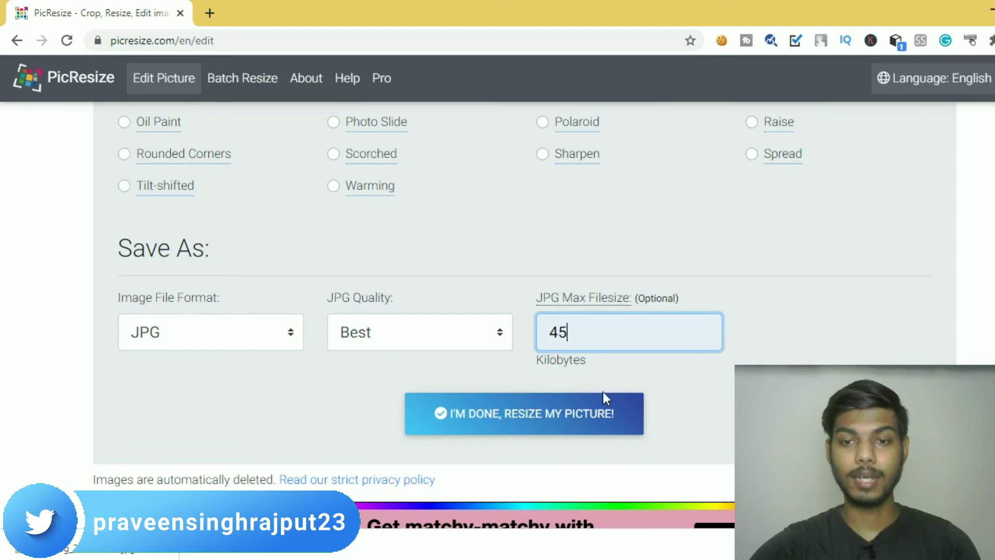
Resize the picture with the chosen settings and check the new image's file size in the results
click(536, 424)
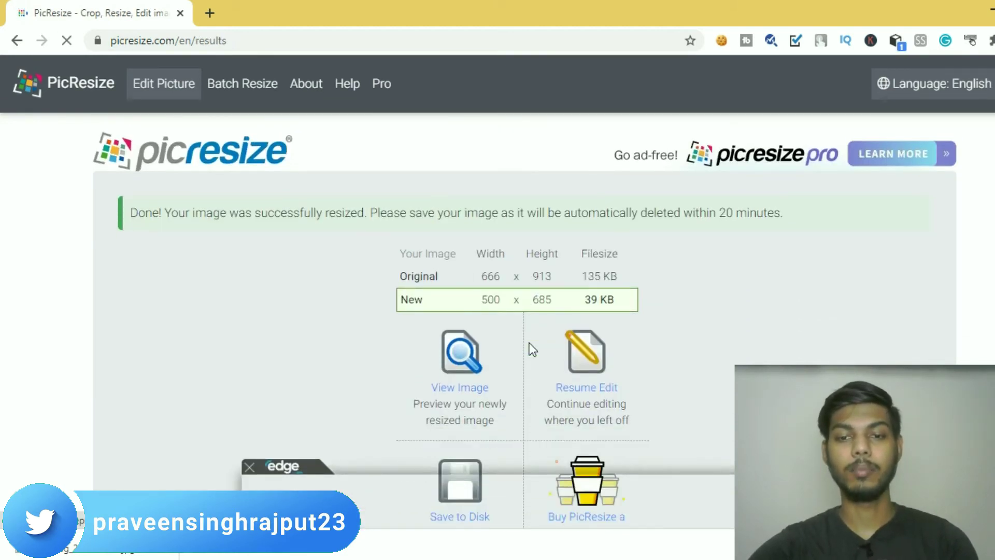
scroll(459, 402, down, 2)
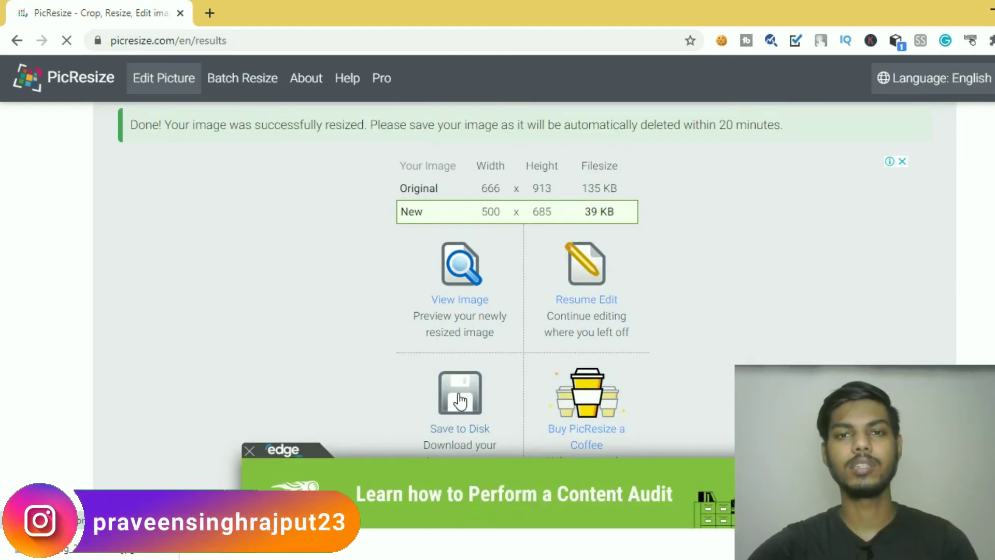
drag(587, 216, 658, 204)
click(658, 201)
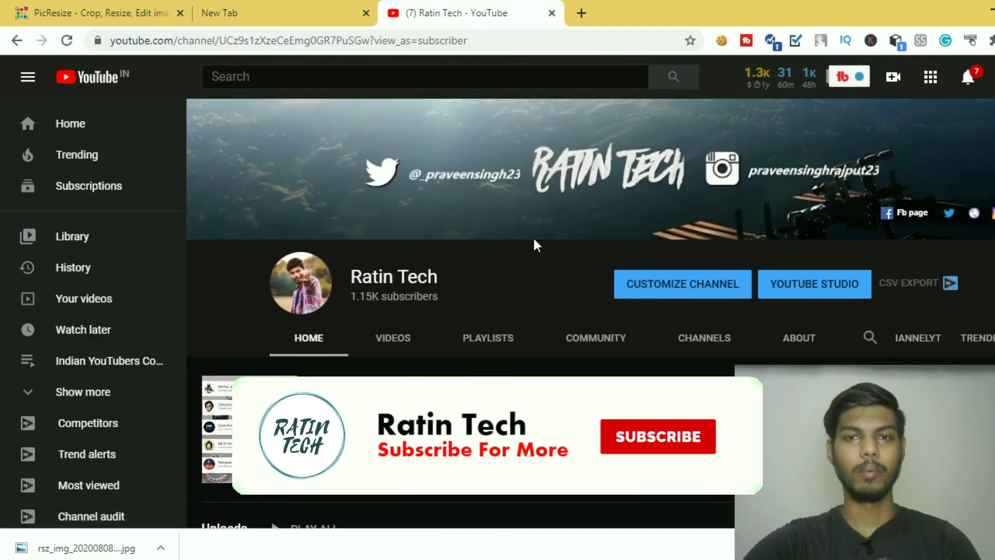
Look through the Ratin Tech YouTube channel's home page, including its featured video, uploads and popular uploads
scroll(570, 236, down, 8)
scroll(621, 236, down, 3)
scroll(832, 212, up, 4)
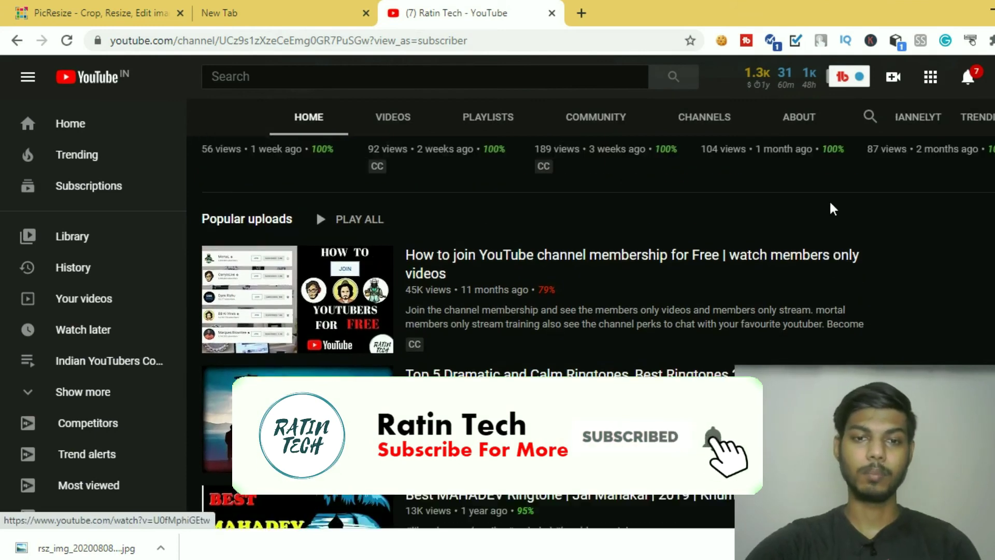
scroll(830, 203, up, 8)
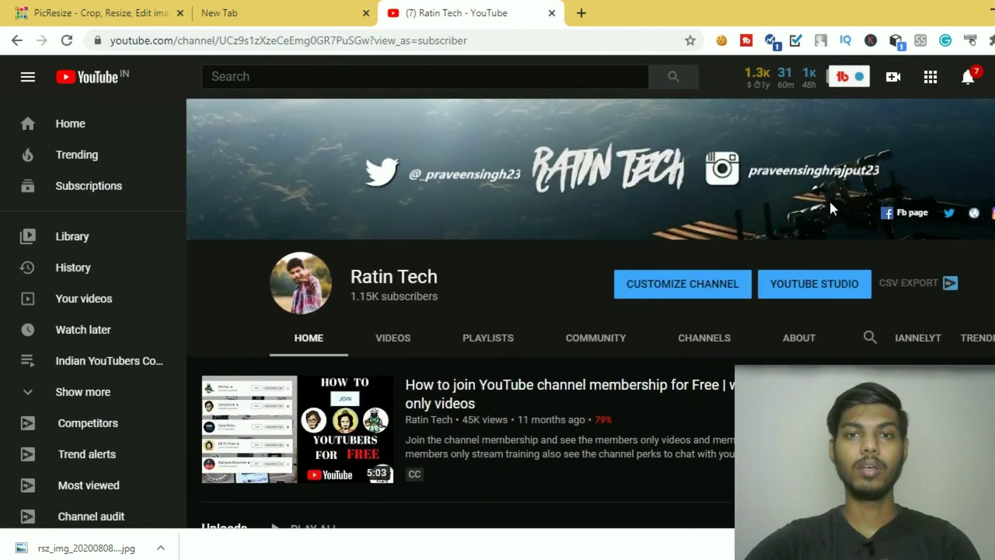
scroll(585, 205, down, 6)
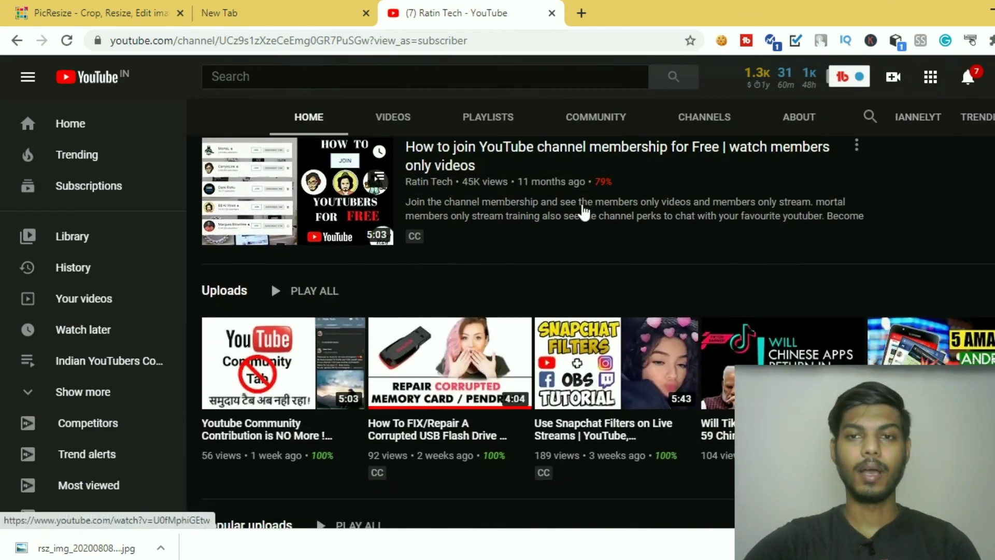
scroll(580, 207, down, 1)
scroll(598, 197, down, 3)
scroll(598, 197, up, 10)
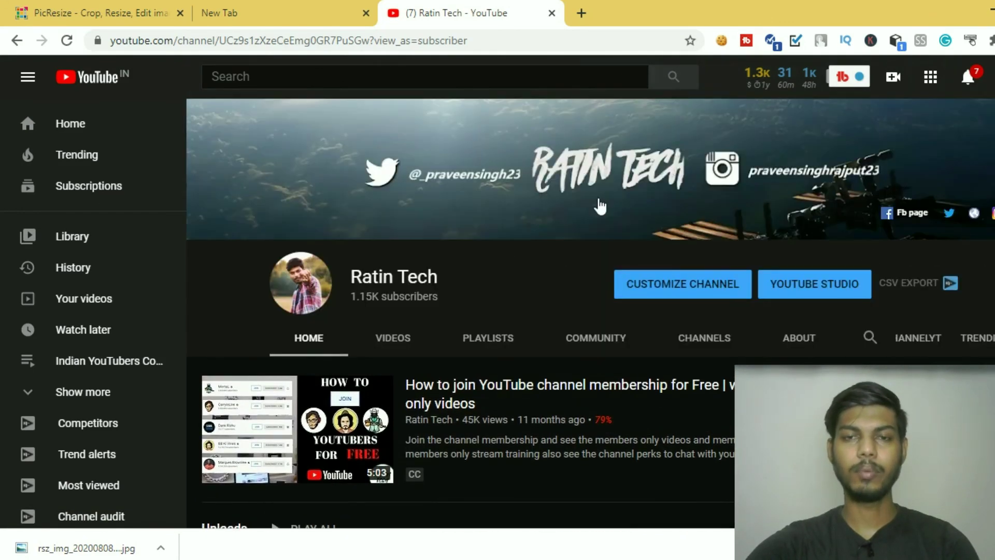